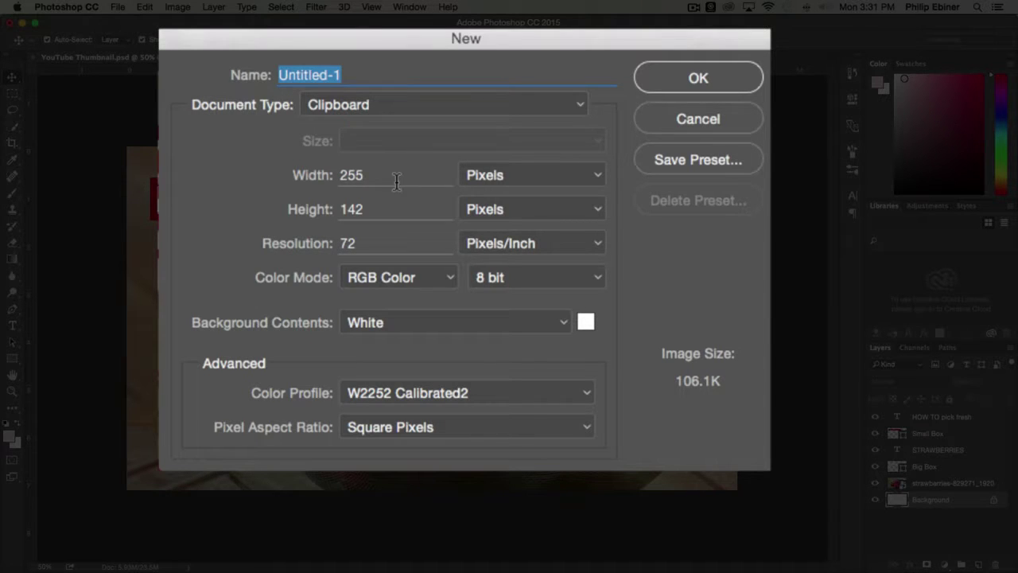
Set the new document's width to 1920 pixels and its height to 1080 pixels
click(366, 175)
drag(366, 175, 307, 167)
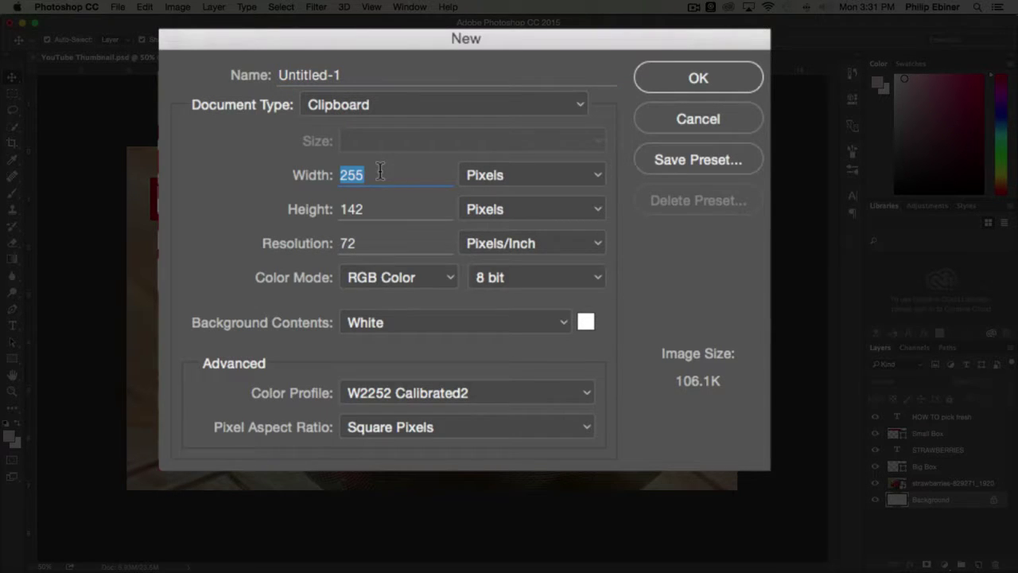
text(1920)
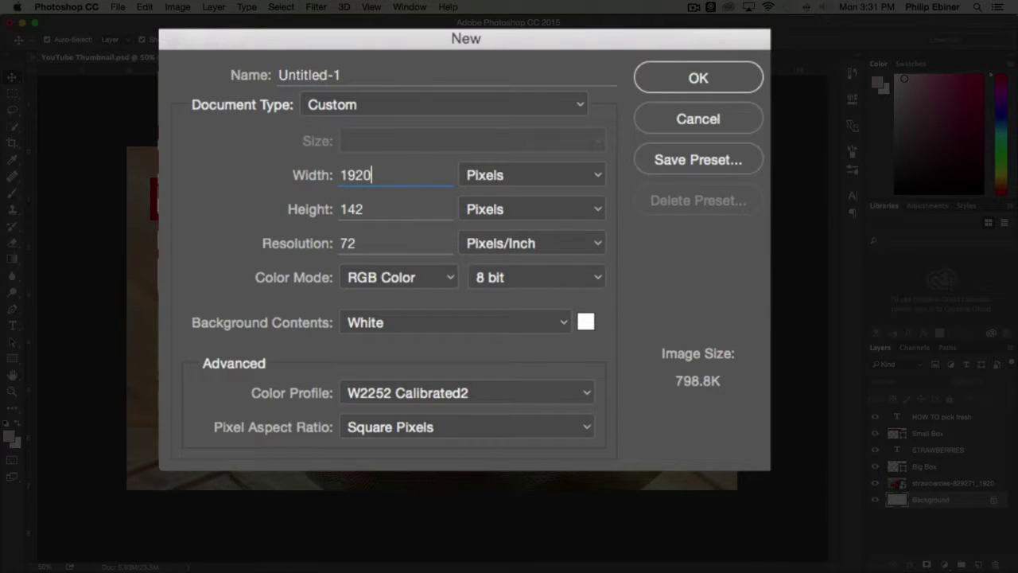
drag(374, 209, 254, 209)
text(1080)
key(Tab)
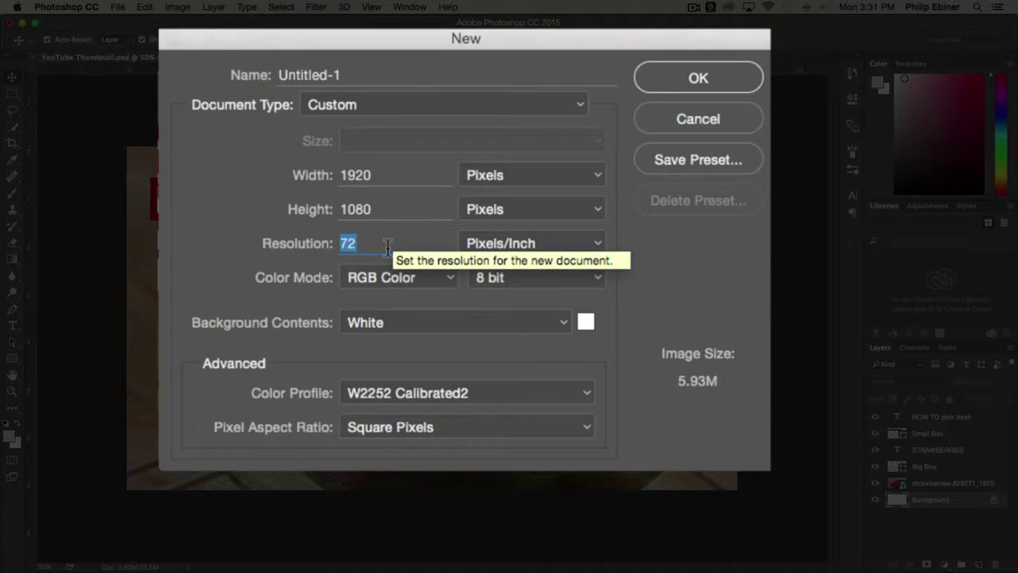
Name the new document "Strawberry Thumbnail" and create it
click(350, 76)
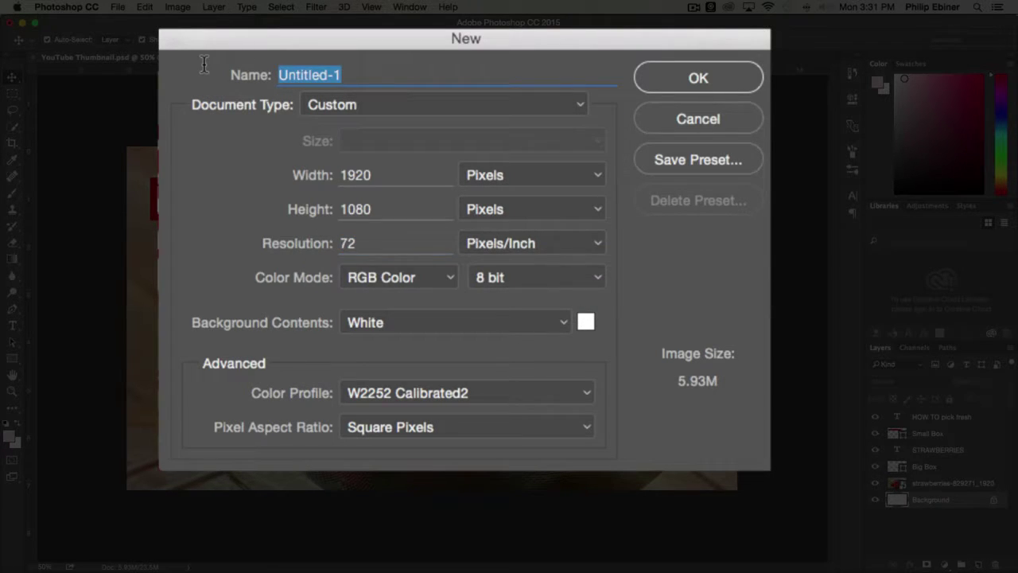
text(Straw)
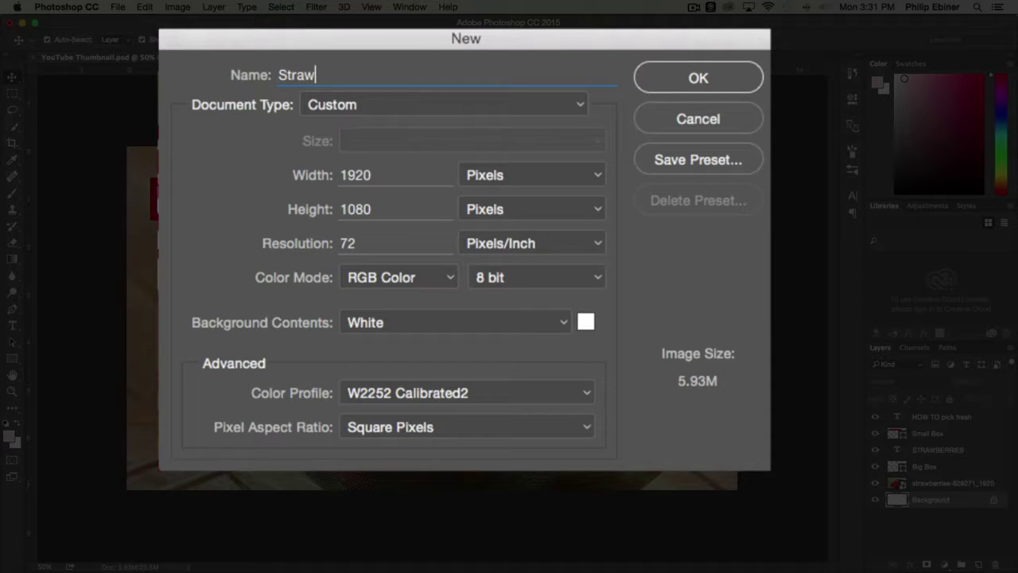
text(berry Thumb)
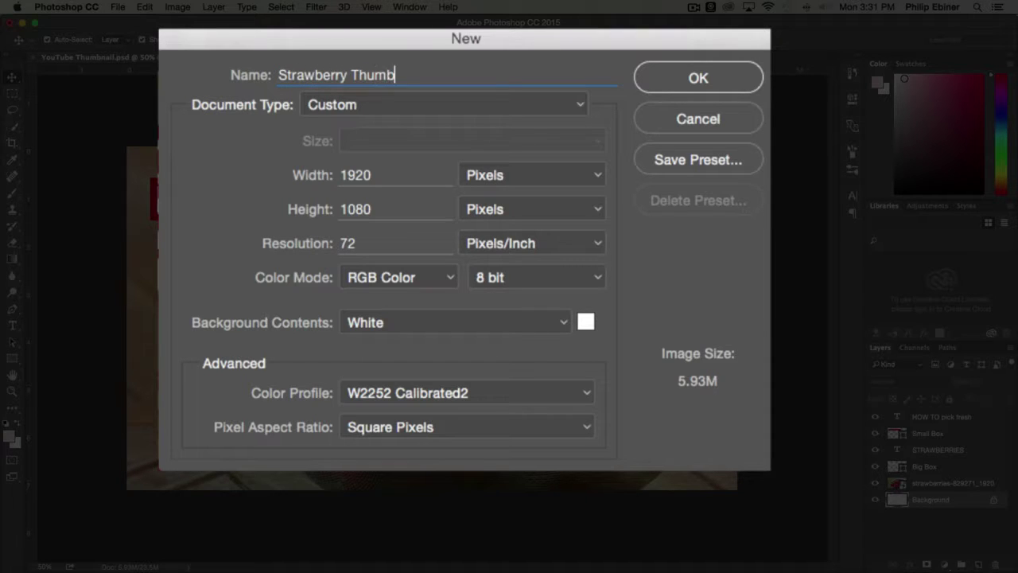
text(nail)
click(716, 88)
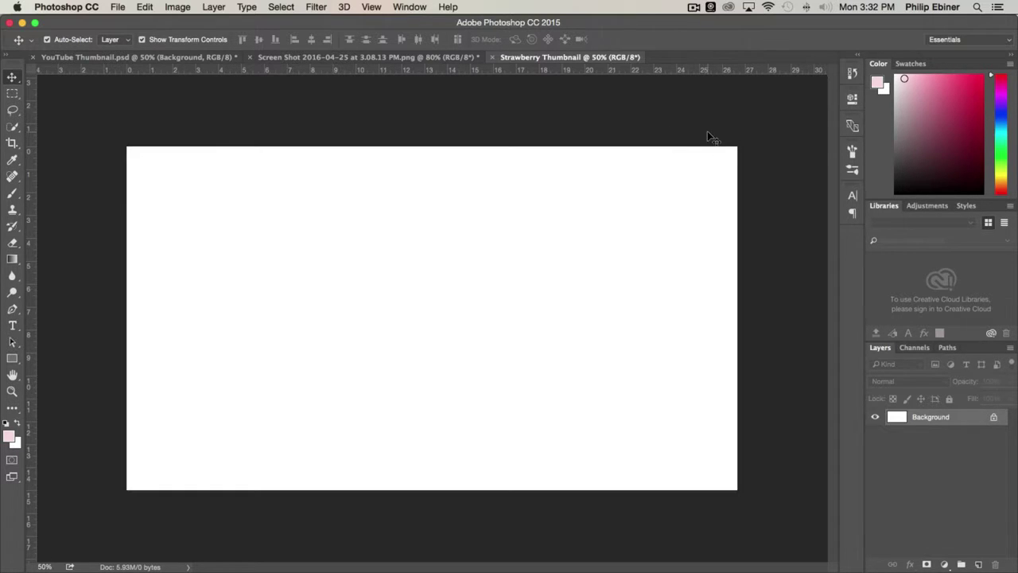
Switch to Chrome and view the Pixabay strawberries photo in its Original 4000×2667 size
key(super+Tab)
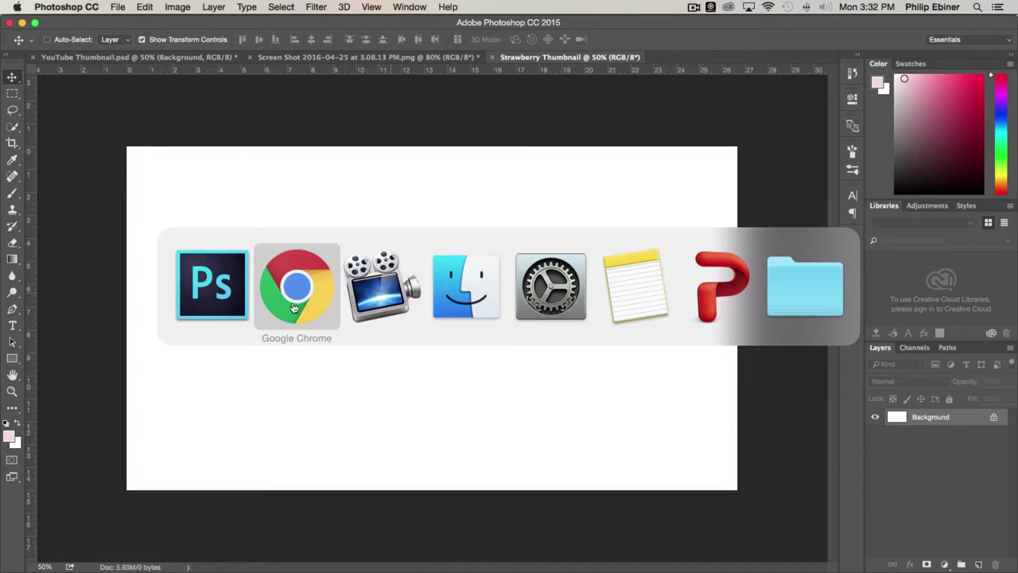
click(291, 308)
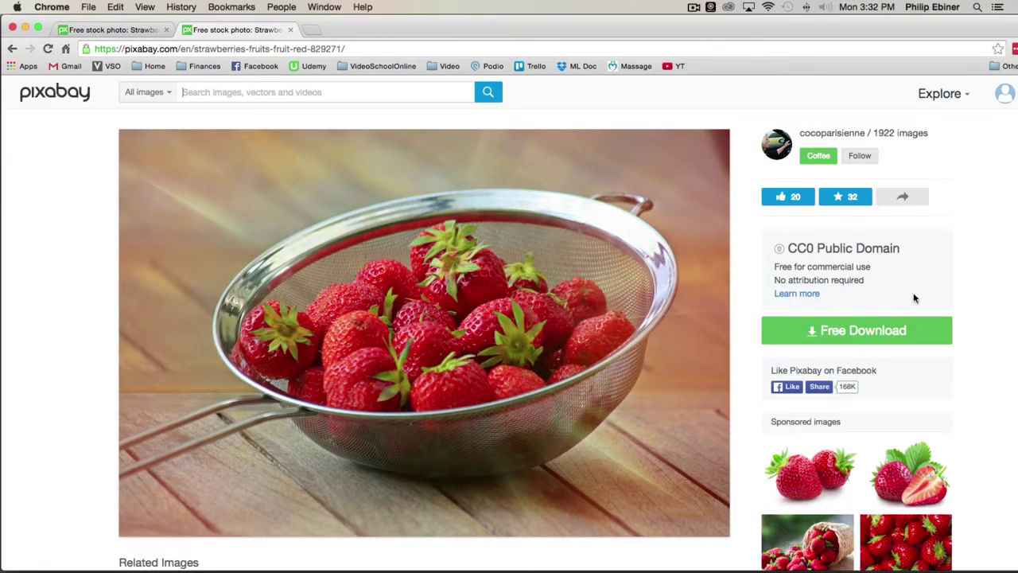
key(super+a)
drag(961, 24, 975, 6)
click(546, 118)
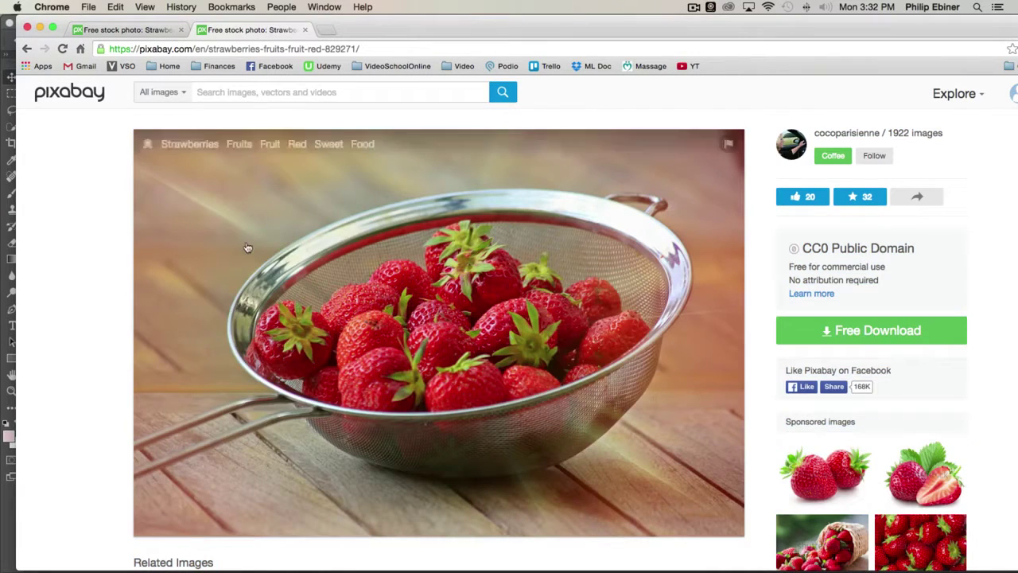
click(464, 334)
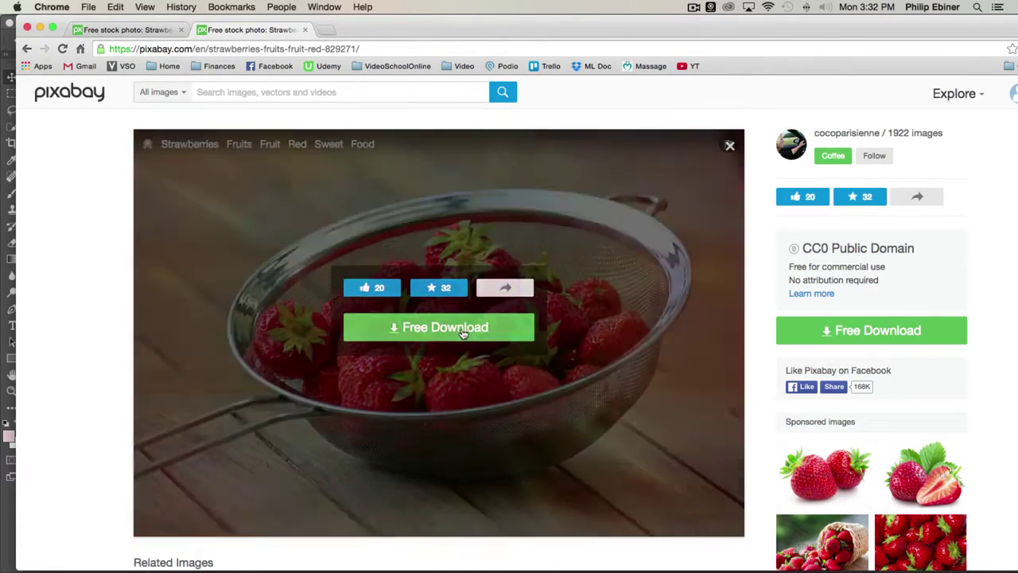
click(470, 334)
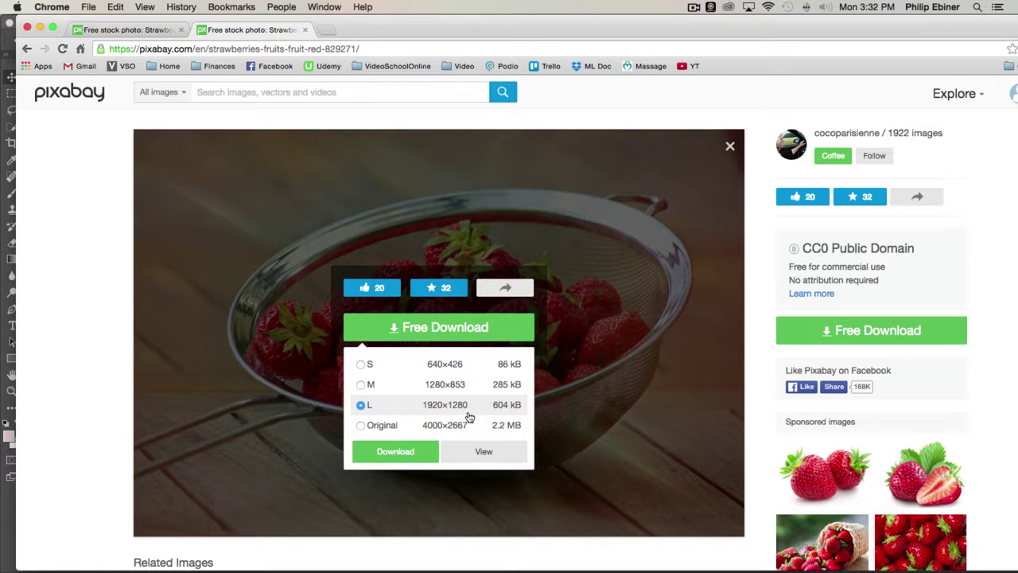
click(377, 427)
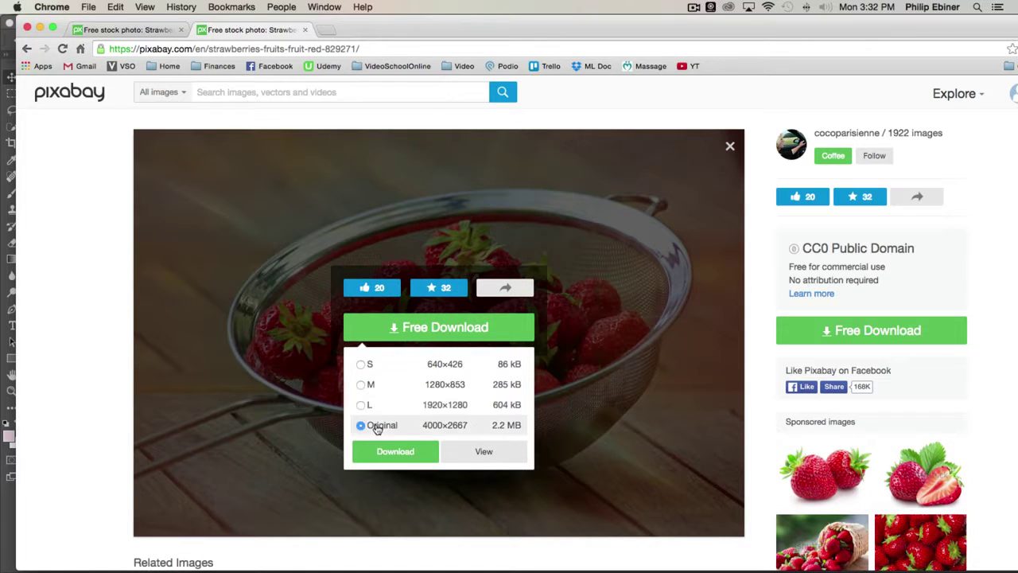
click(484, 452)
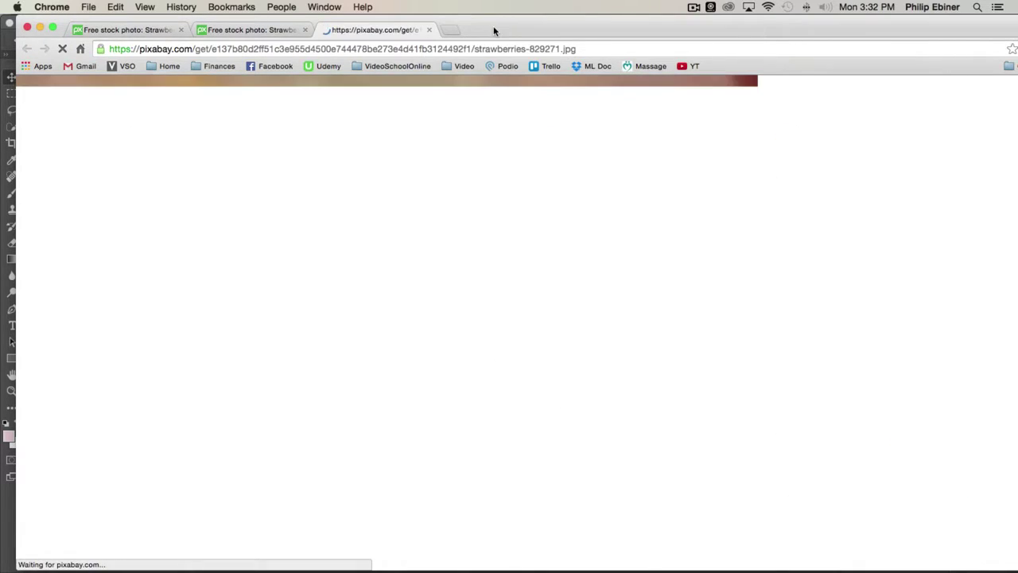
Bring the full-size strawberries photo from Chrome into the Strawberry Thumbnail document in Photoshop and shift it so the berries fill the canvas
drag(549, 27, 757, 32)
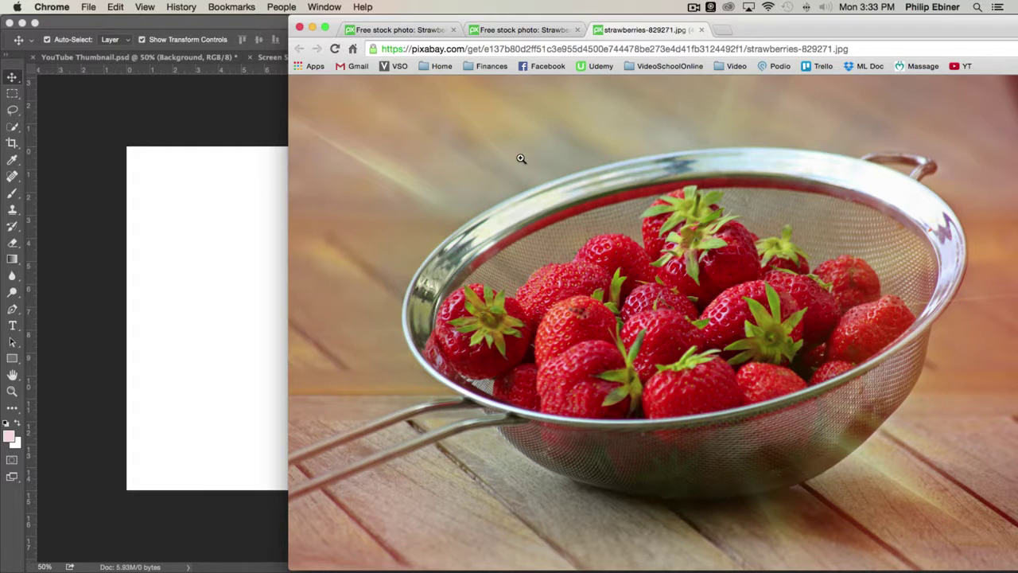
drag(276, 159, 140, 226)
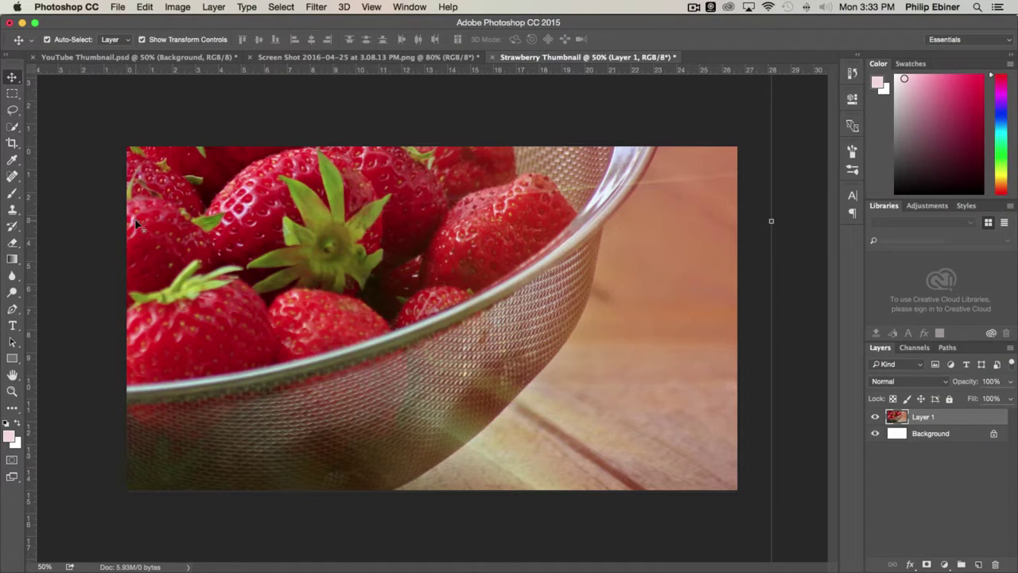
drag(274, 216, 410, 185)
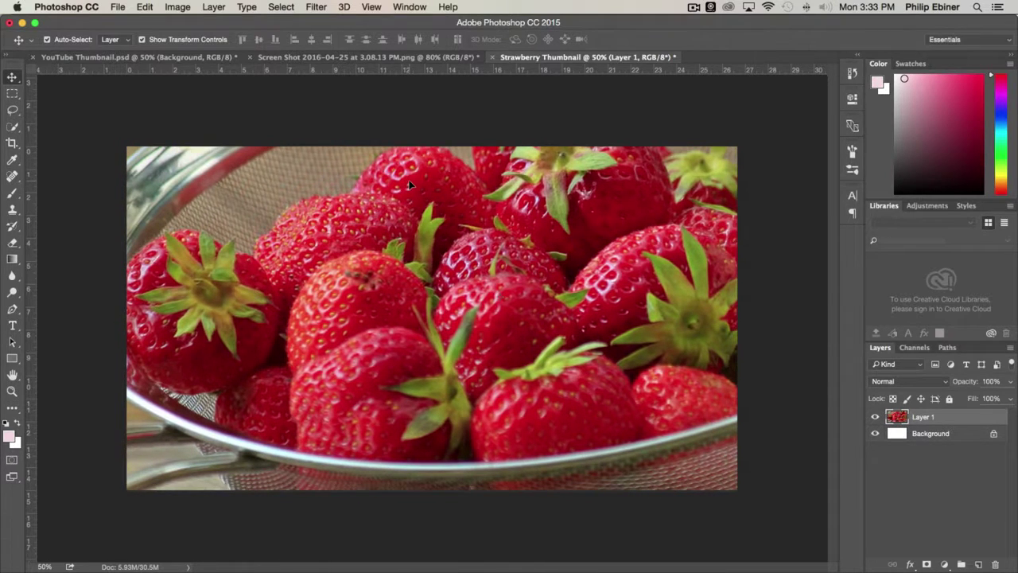
Scale the strawberries photo layer down to about 69% and position it so the berries and the strainer's rim show across the canvas
key(z)
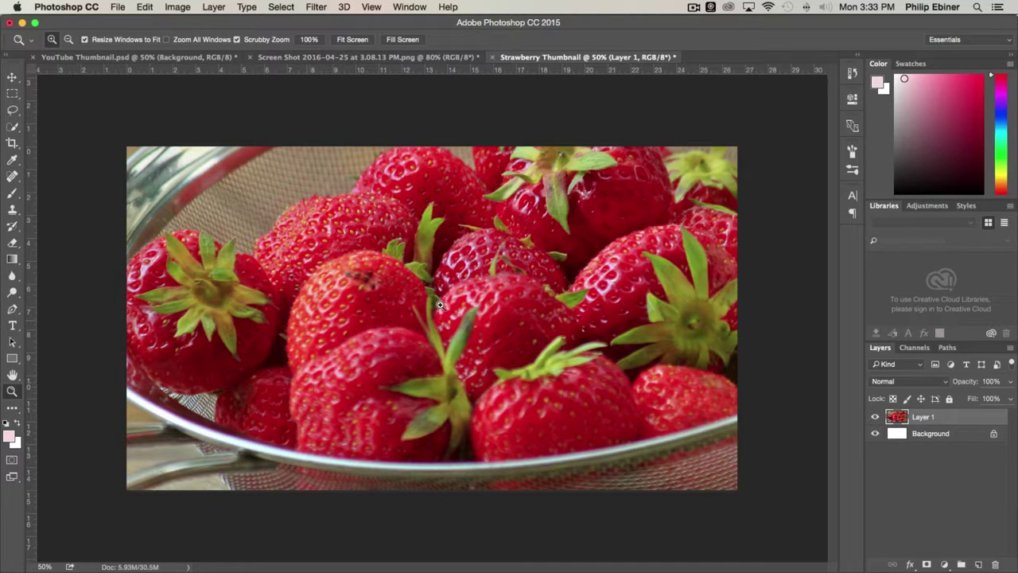
key(alt)
alt+click(444, 305)
alt+click(455, 308)
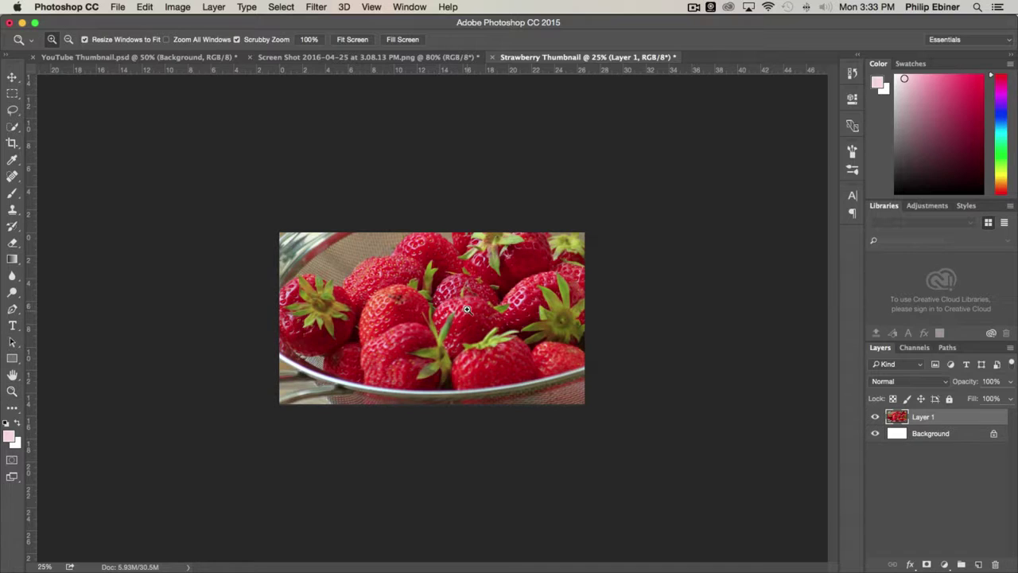
key(v)
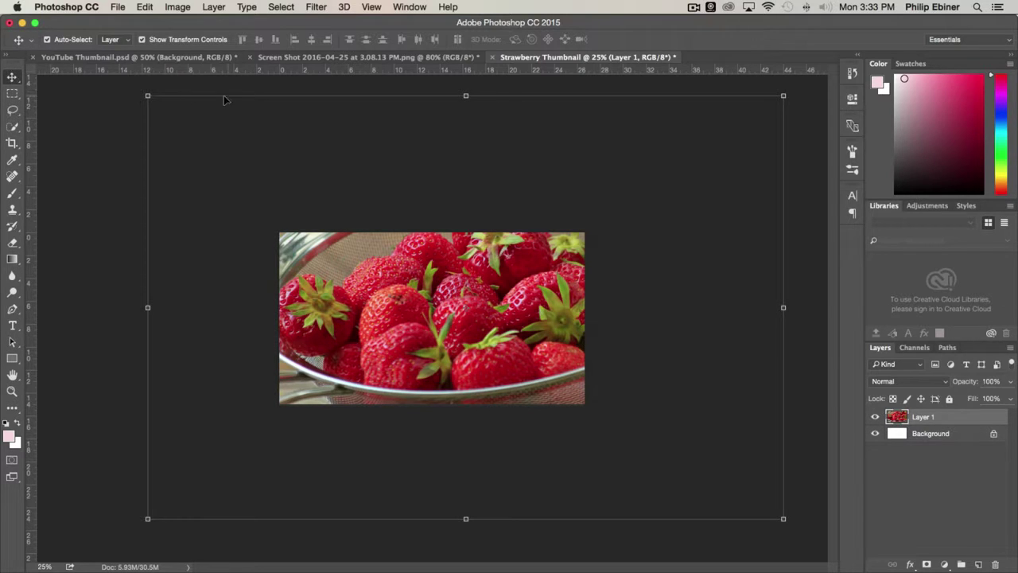
click(145, 94)
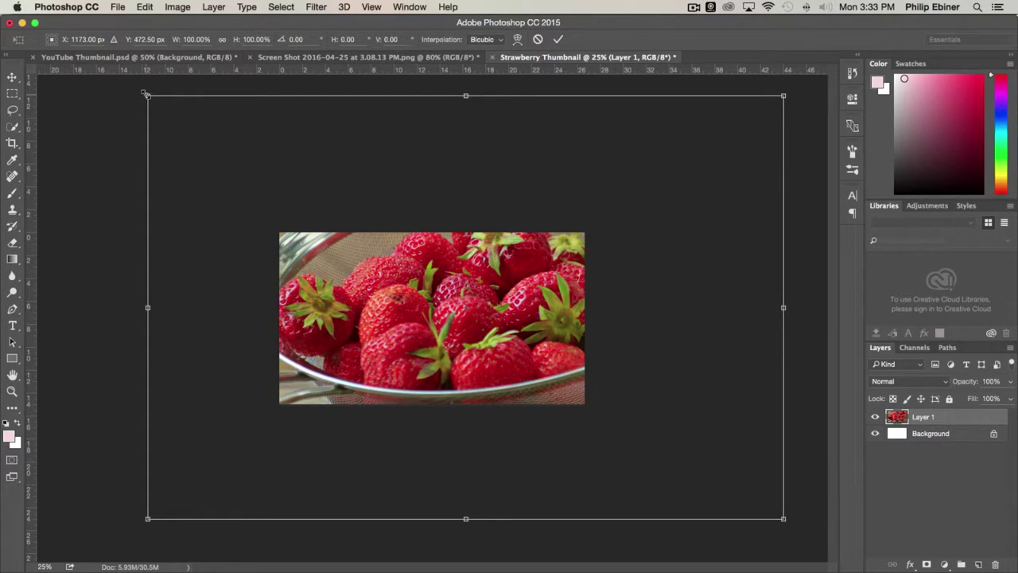
drag(145, 94, 287, 193)
drag(436, 299, 397, 275)
drag(224, 169, 264, 193)
drag(430, 322, 397, 317)
drag(230, 189, 239, 197)
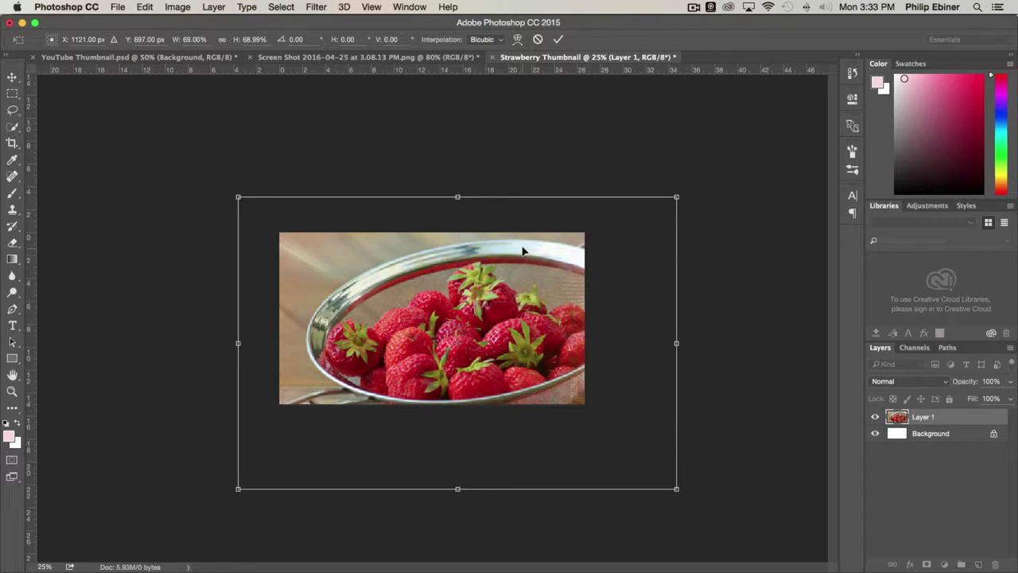
key(Return)
Add white, centred Helvetica Neue Bold text on two lines over the photo's upper left: "HOW TO PICK FRESH" and "STRAWBERRIES"
key(z)
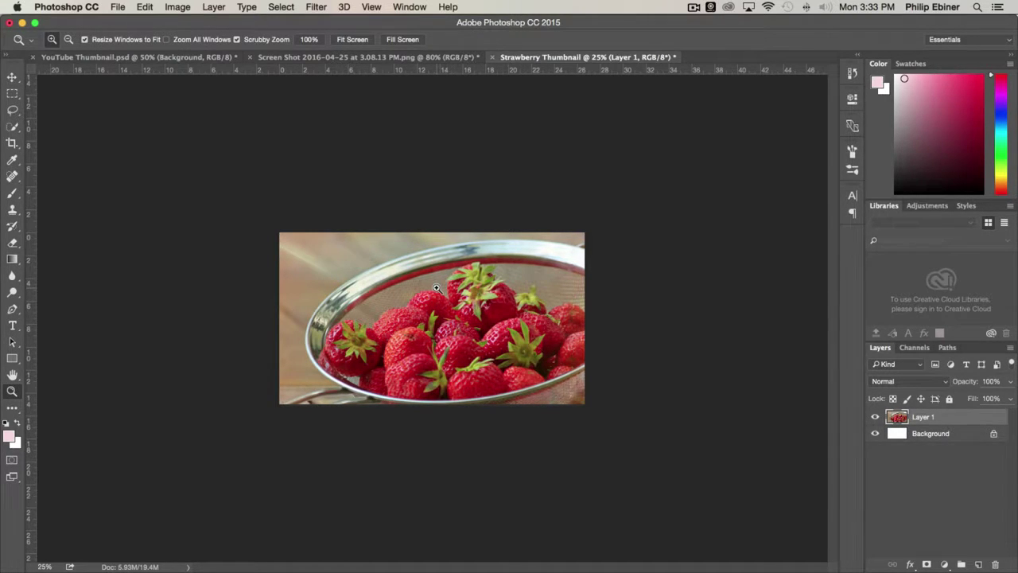
click(445, 289)
click(470, 292)
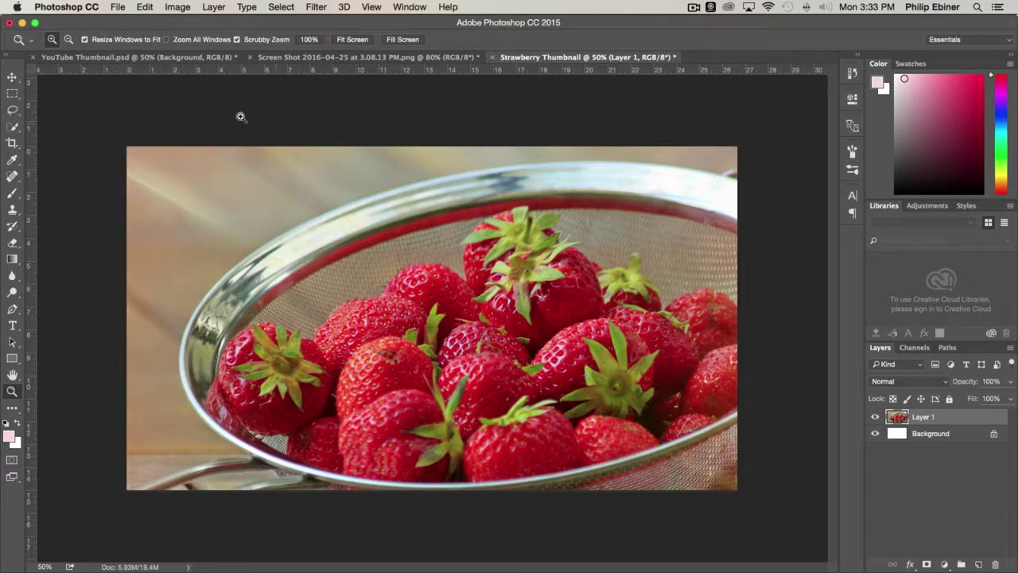
click(13, 77)
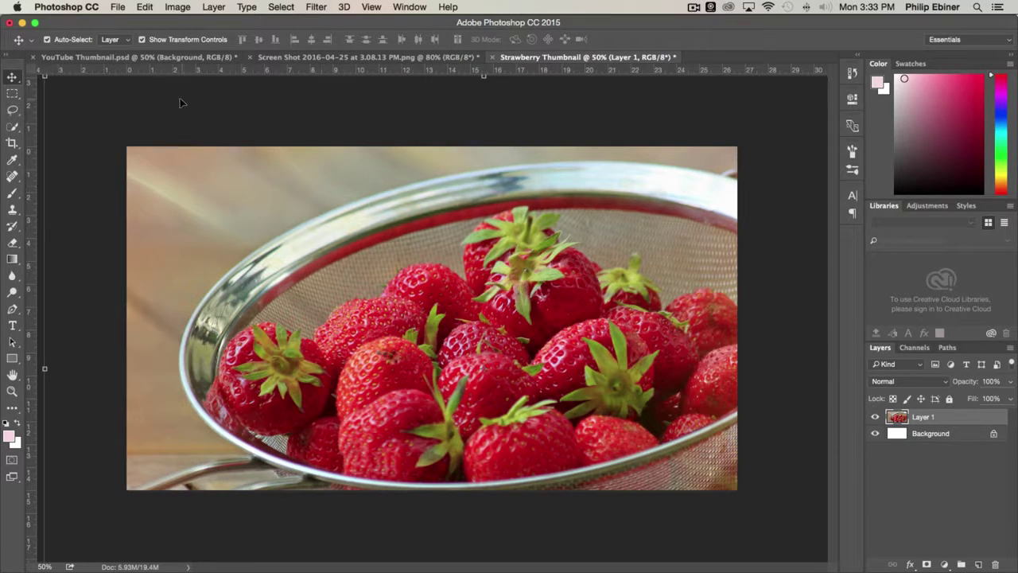
click(207, 57)
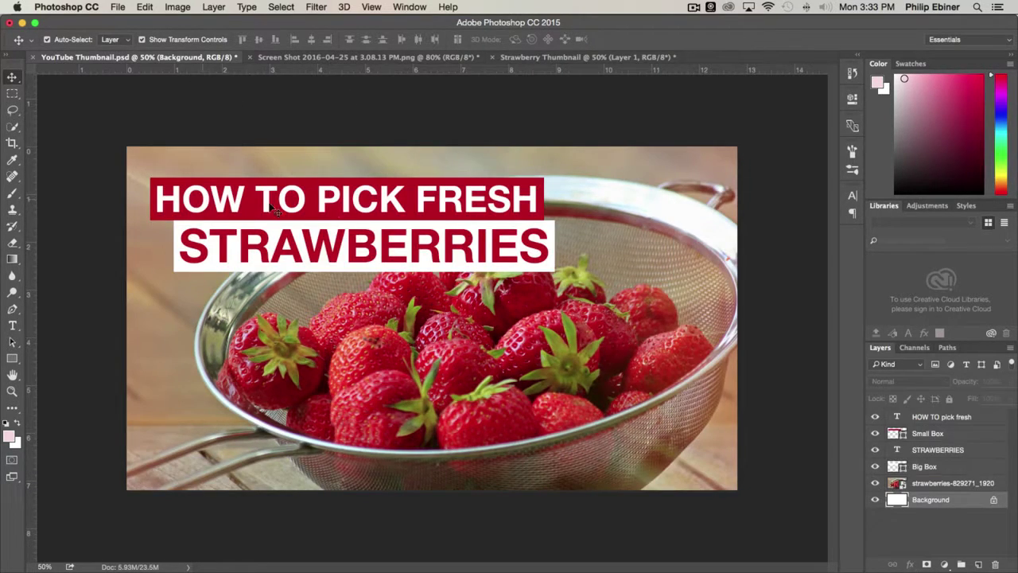
click(595, 59)
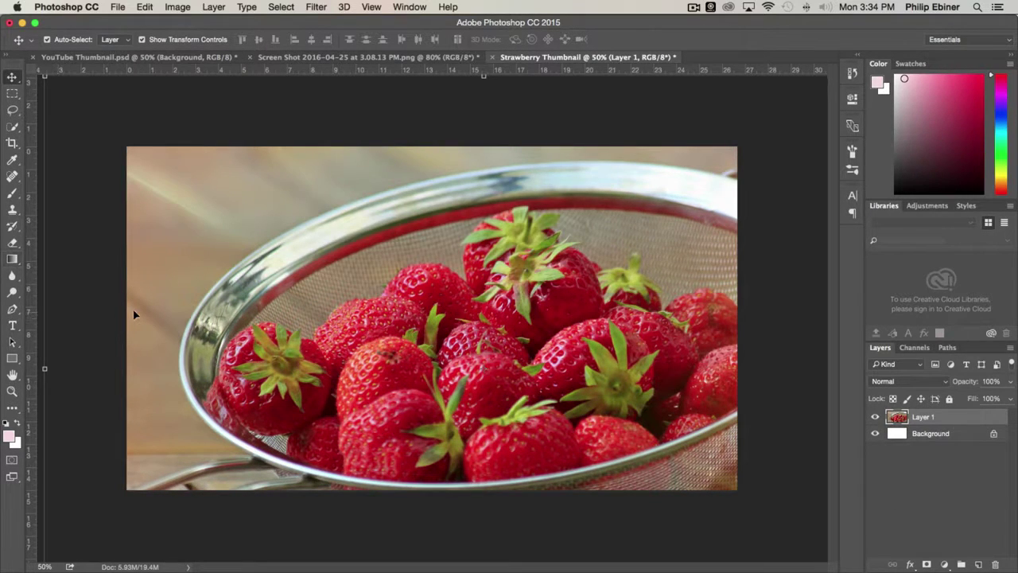
click(13, 325)
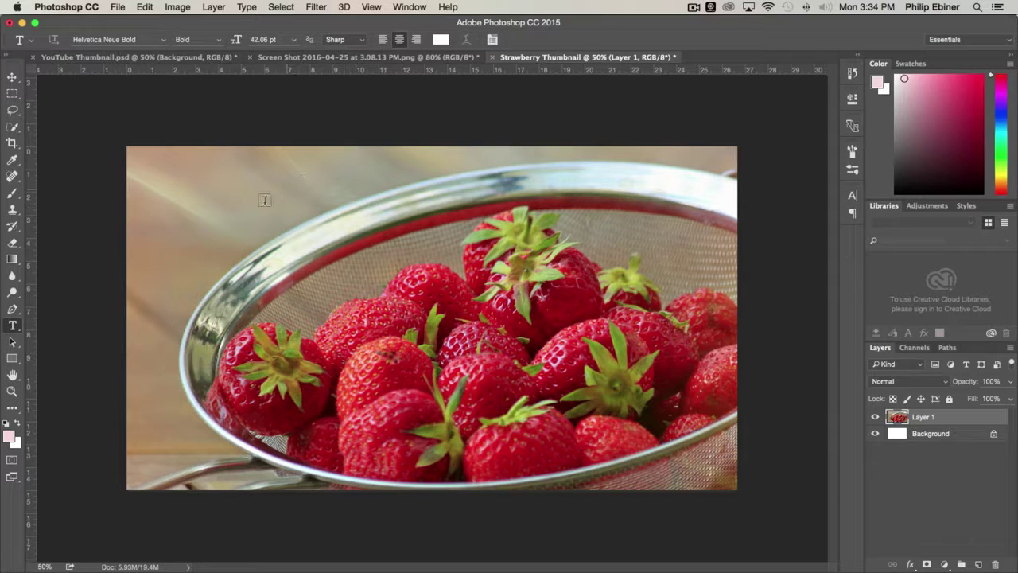
click(192, 205)
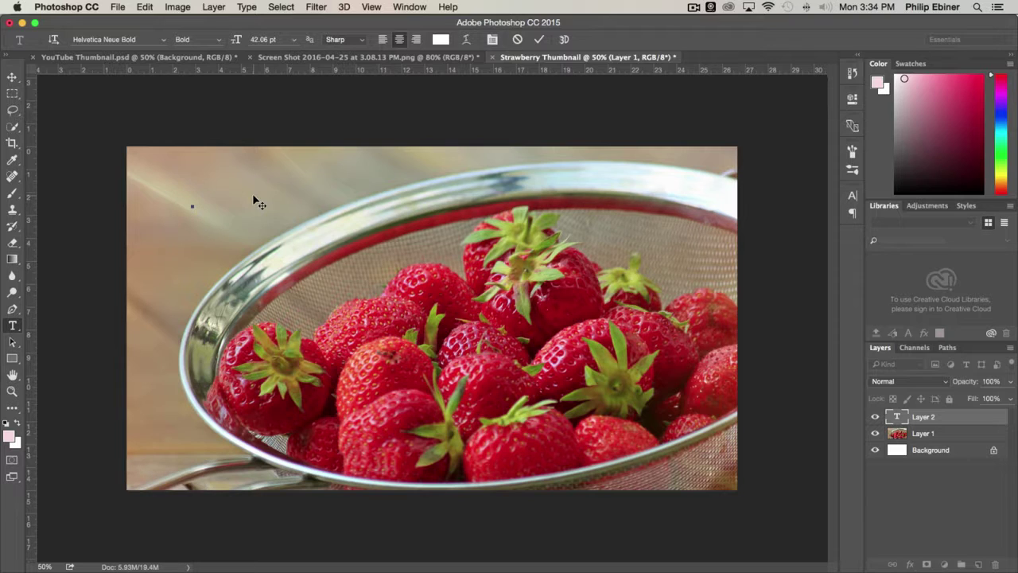
text(HOW TO P)
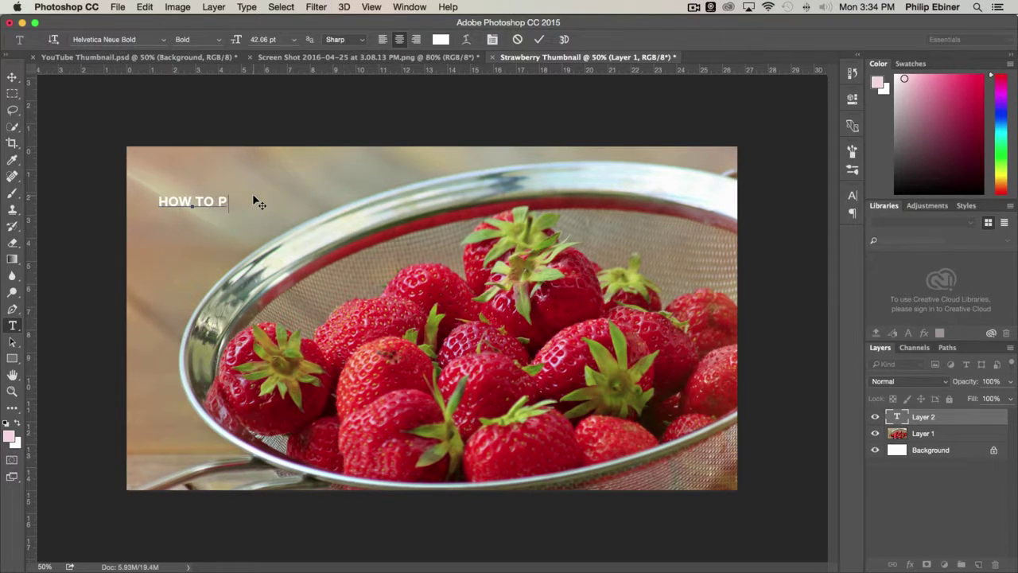
text(ICK FRESH)
key(Return)
text(STRAWBERRIES)
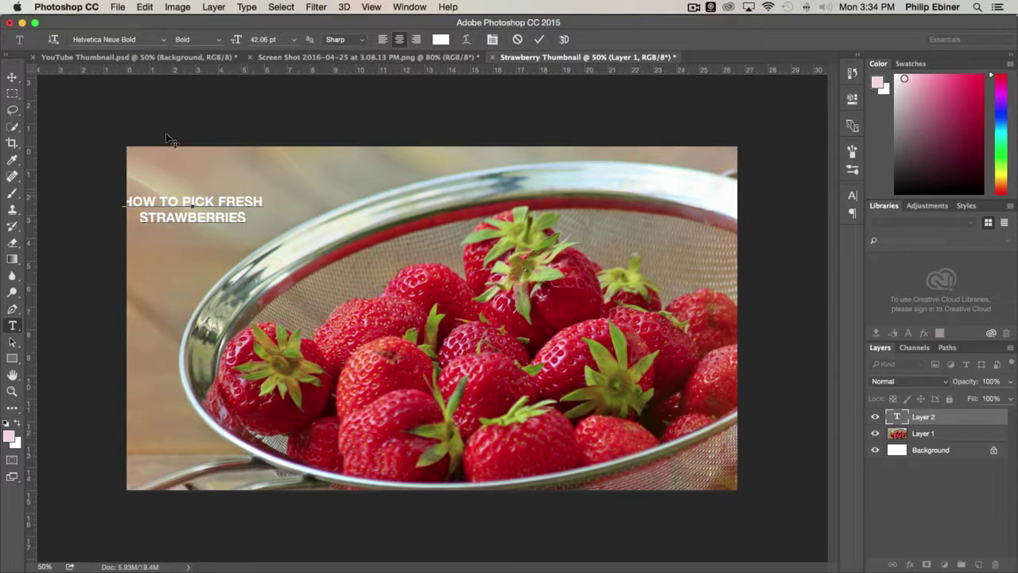
Check the title layout in YouTube Thumbnail.psd and move the new title text right, fully inside the Strawberry Thumbnail canvas
click(135, 57)
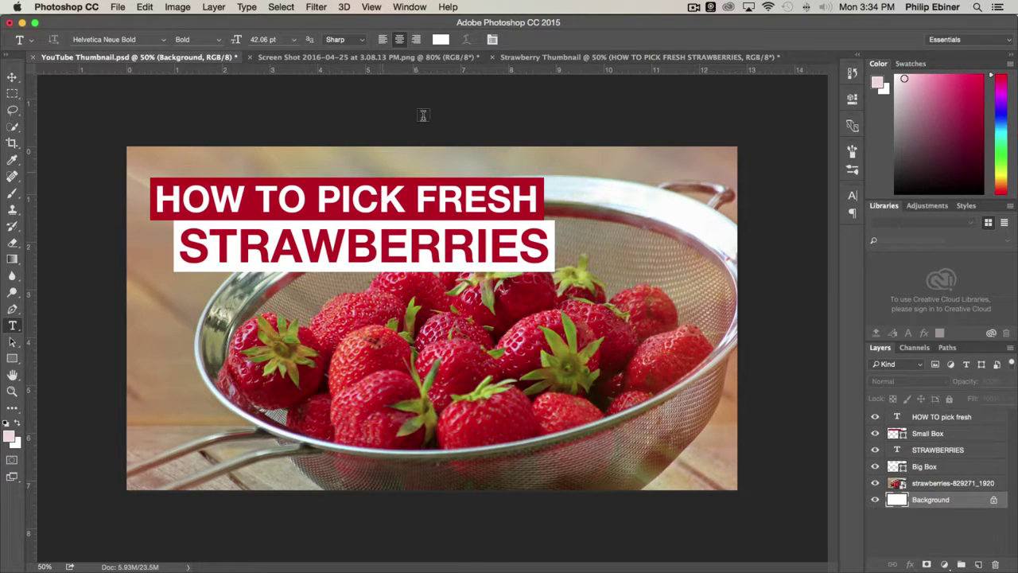
click(557, 57)
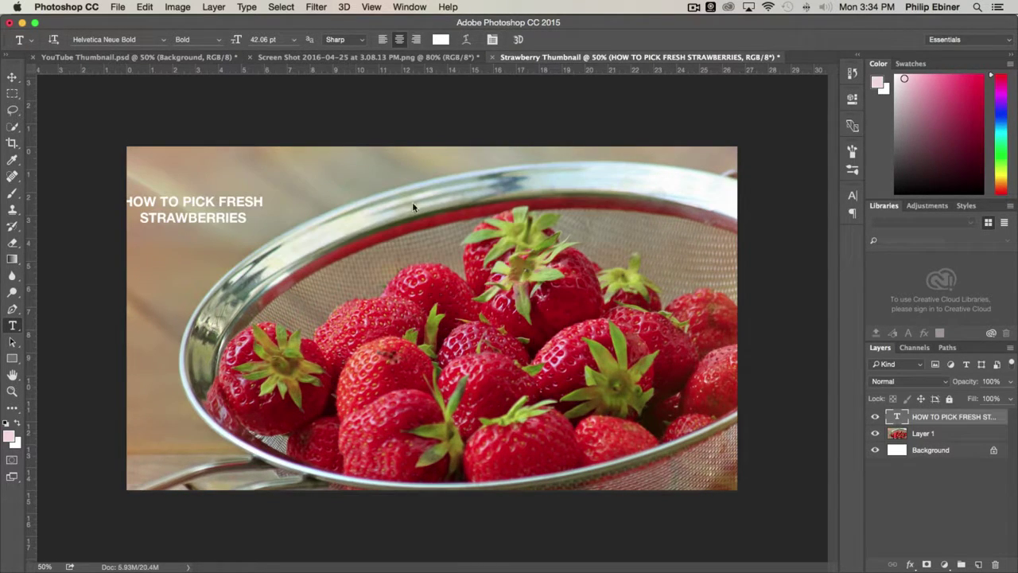
click(12, 77)
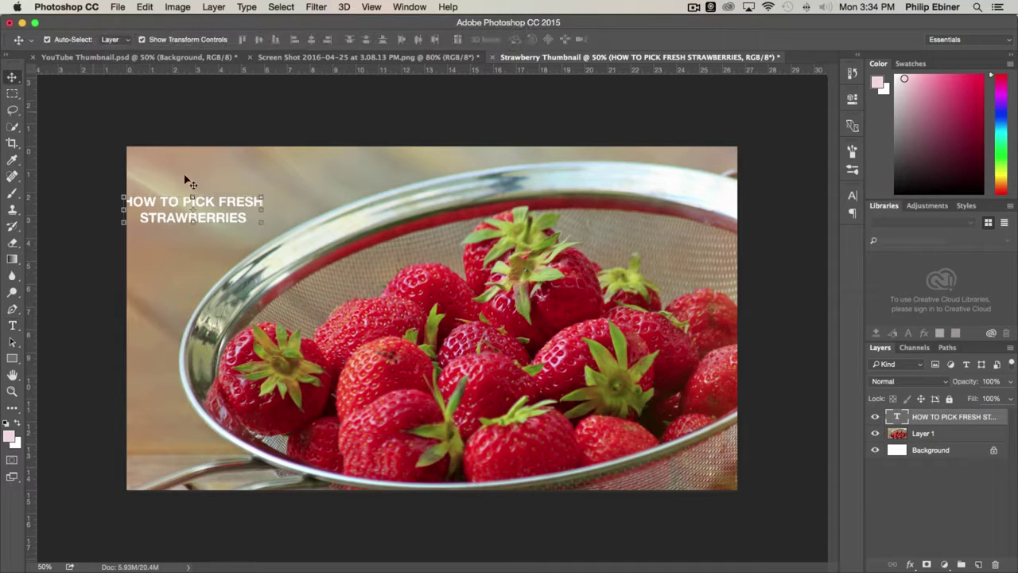
drag(229, 202, 315, 205)
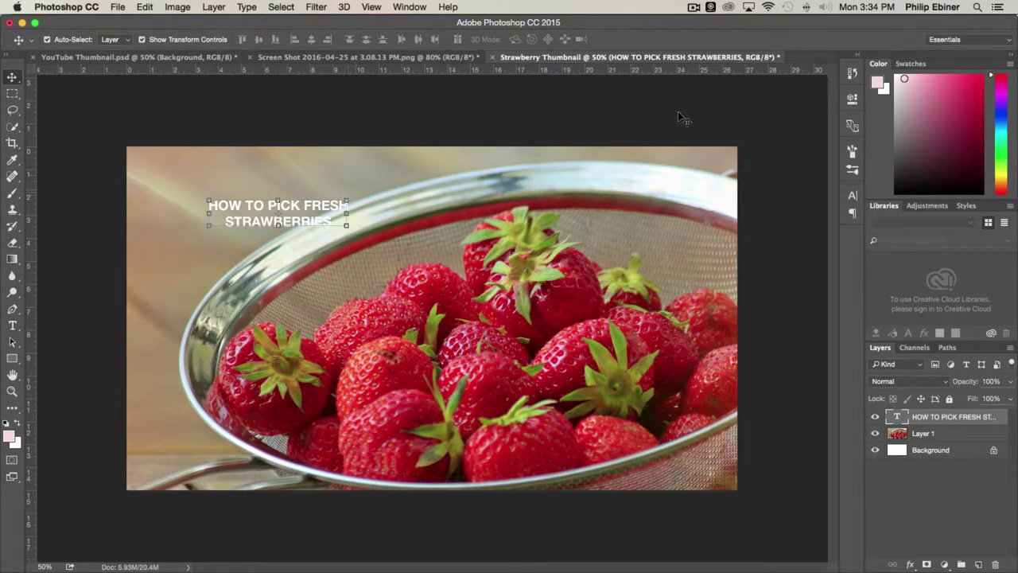
Show the character settings for the title text and enlarge its font size to 76.06 pt
click(851, 195)
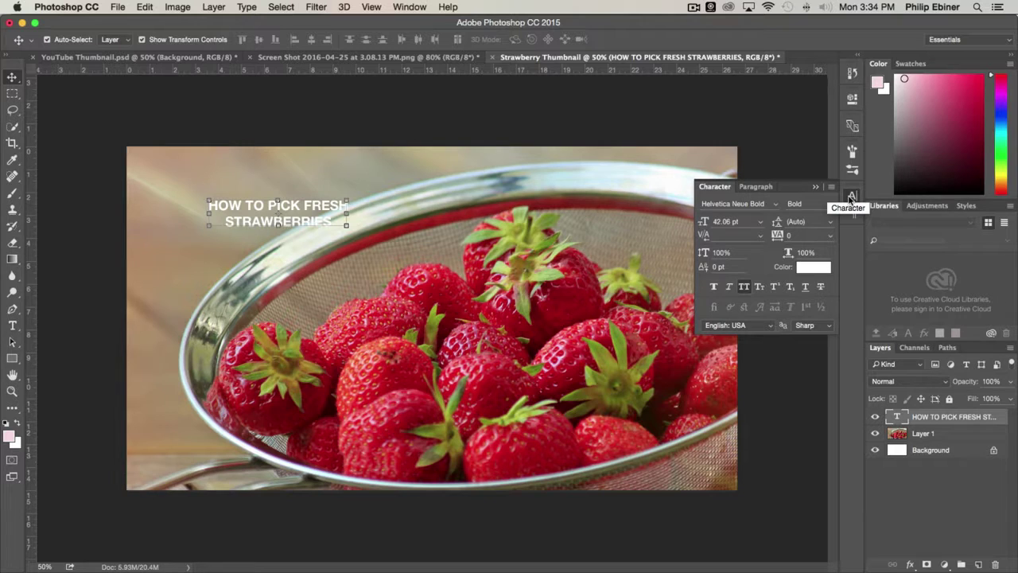
click(403, 7)
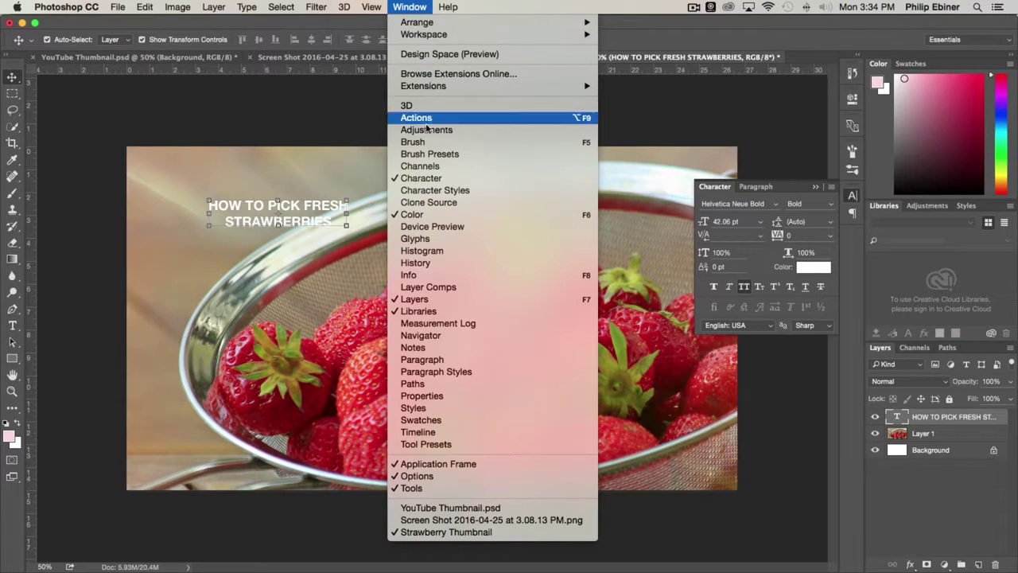
click(838, 191)
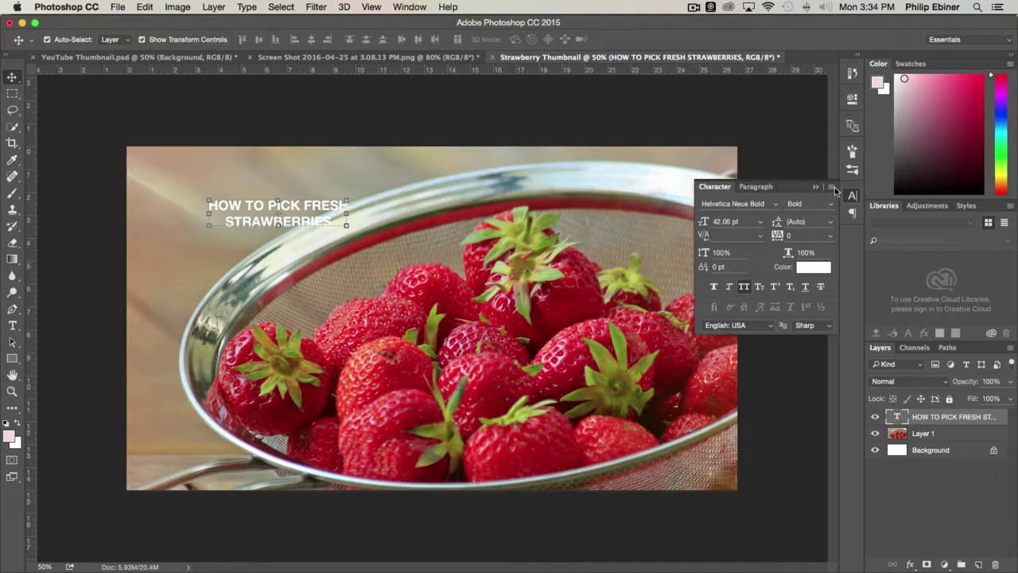
click(711, 225)
text(76.86)
key(Return)
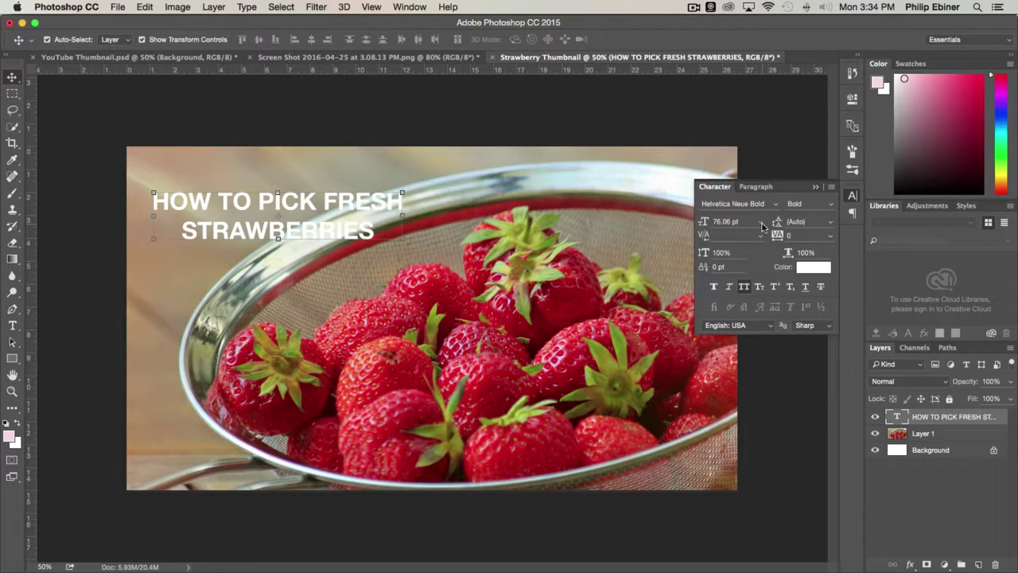
click(760, 223)
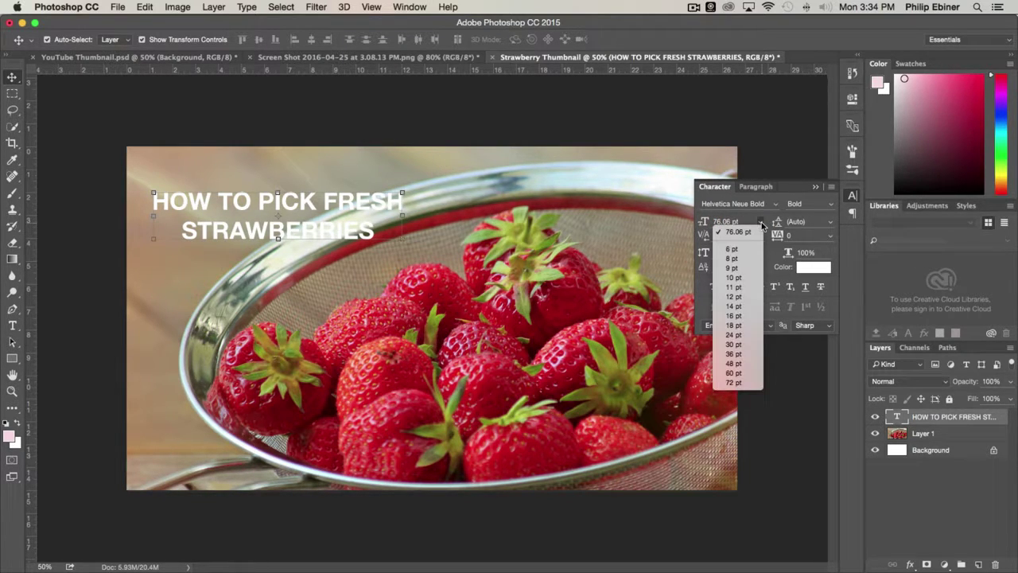
click(743, 234)
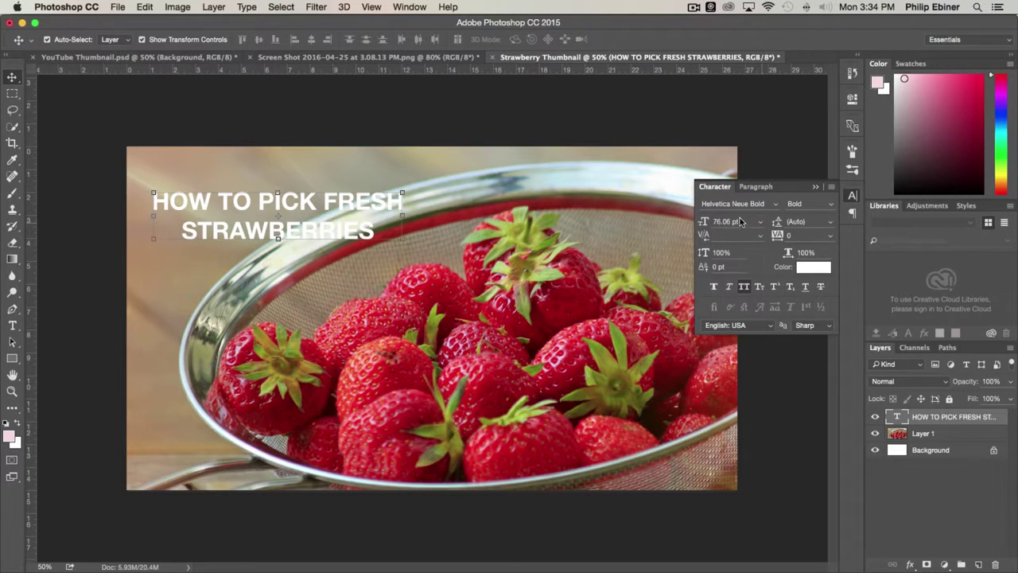
Set the title's font size to 160 pt and move it right so both lines fit inside the canvas
click(725, 222)
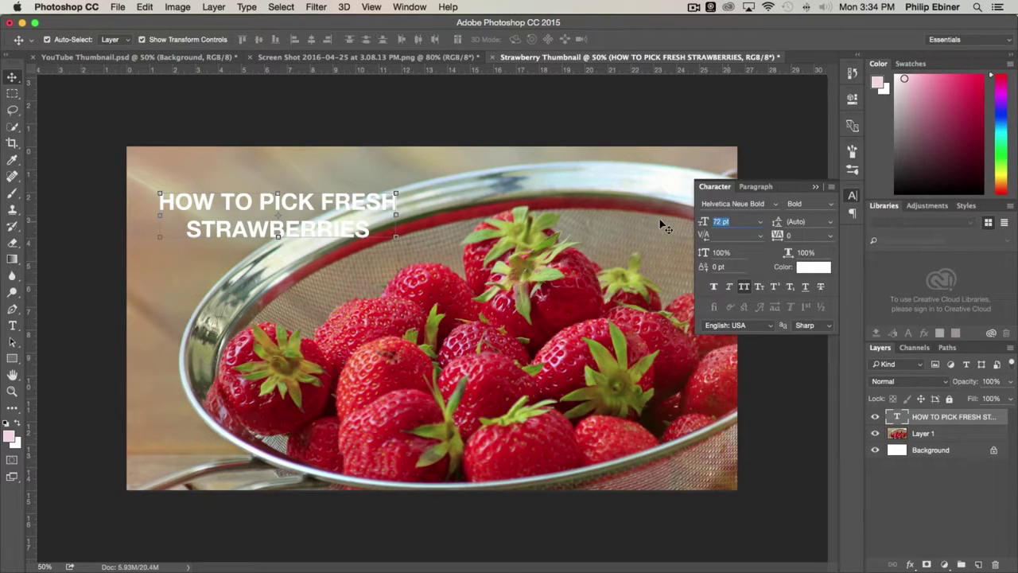
text(160)
key(Return)
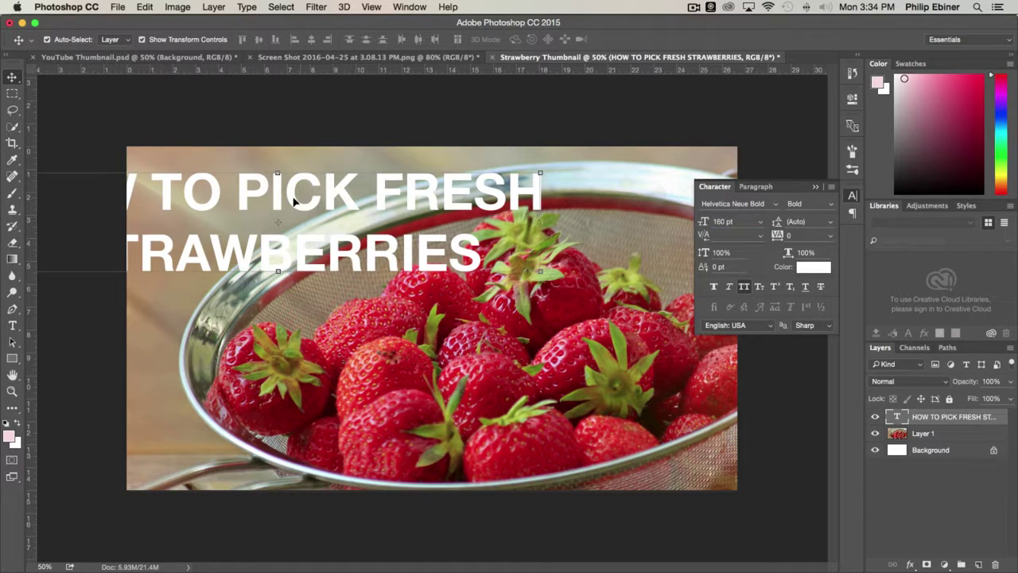
drag(327, 191, 456, 186)
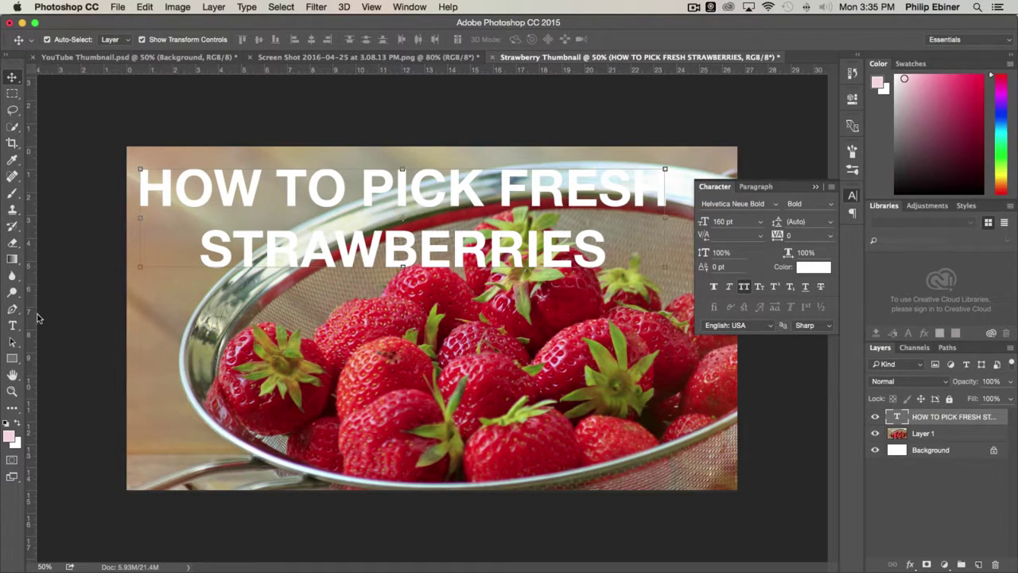
Reduce only the "HOW TO PICK FRESH" line to 122 pt so its width matches the "STRAWBERRIES" line
click(12, 326)
click(144, 187)
drag(144, 187, 666, 200)
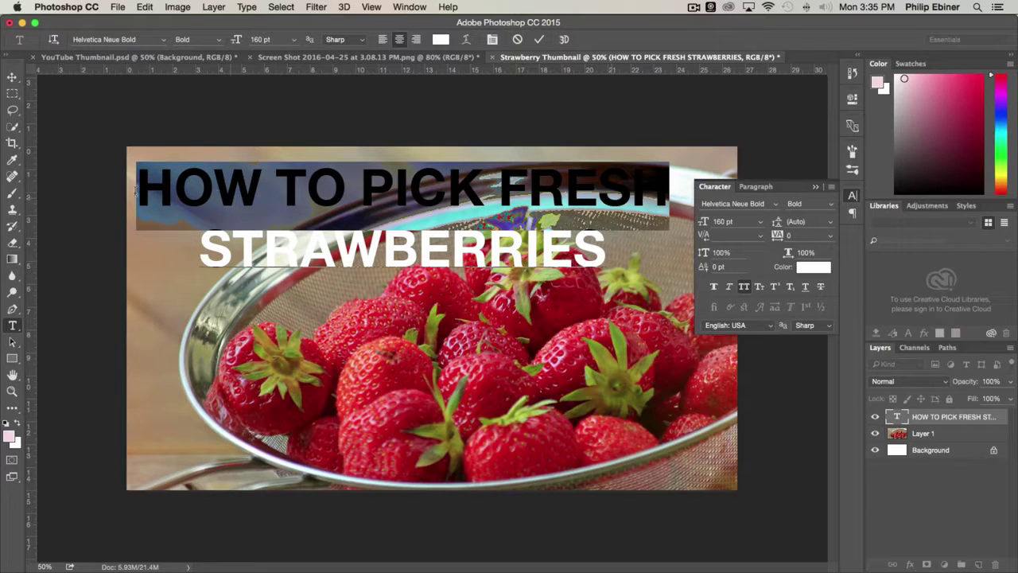
drag(703, 224, 677, 223)
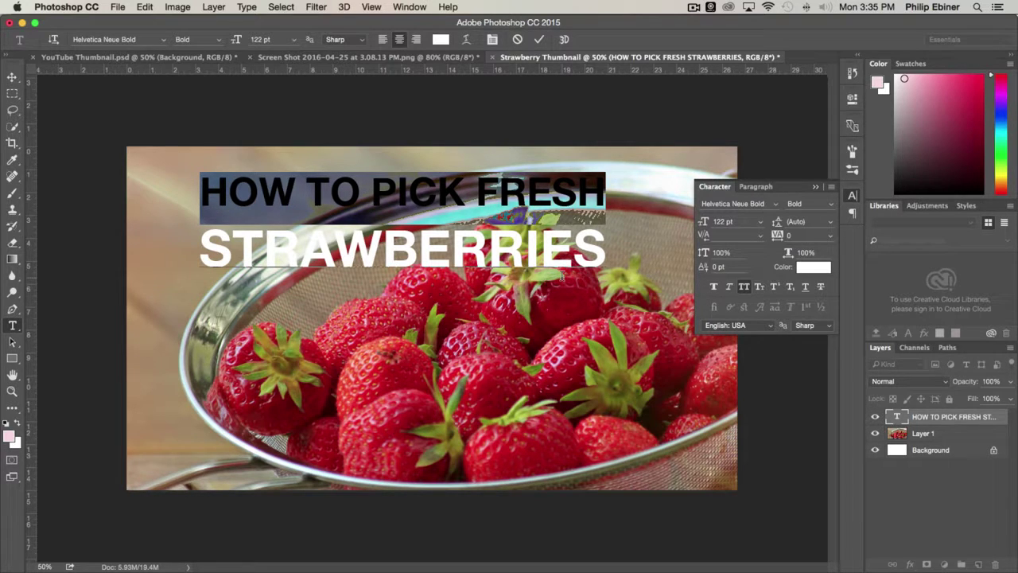
key(super+Return)
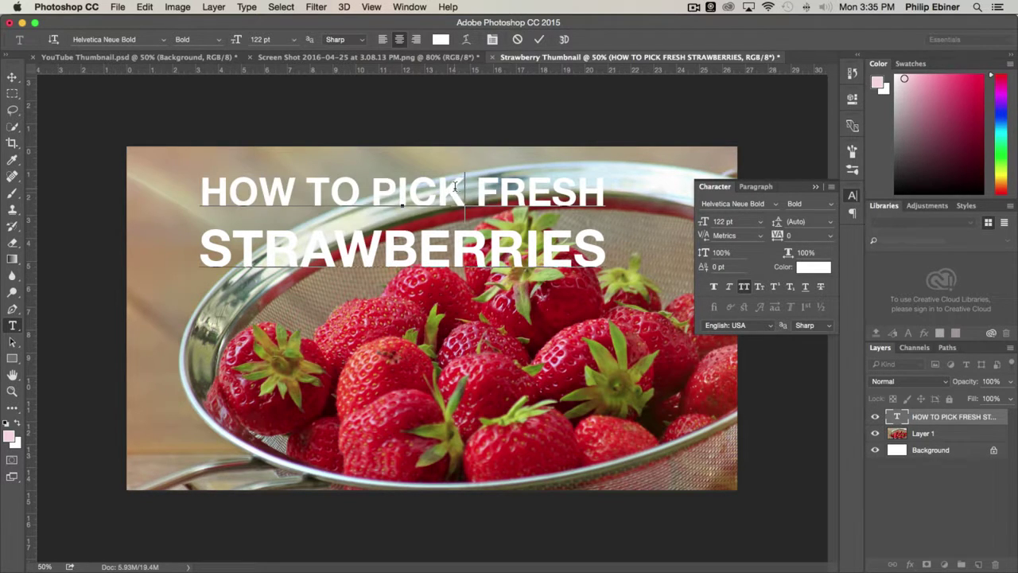
Tighten the title's leading to 131.01 pt and reposition the text slightly left and lower, over the strainer's upper rim
click(12, 77)
drag(403, 188, 367, 184)
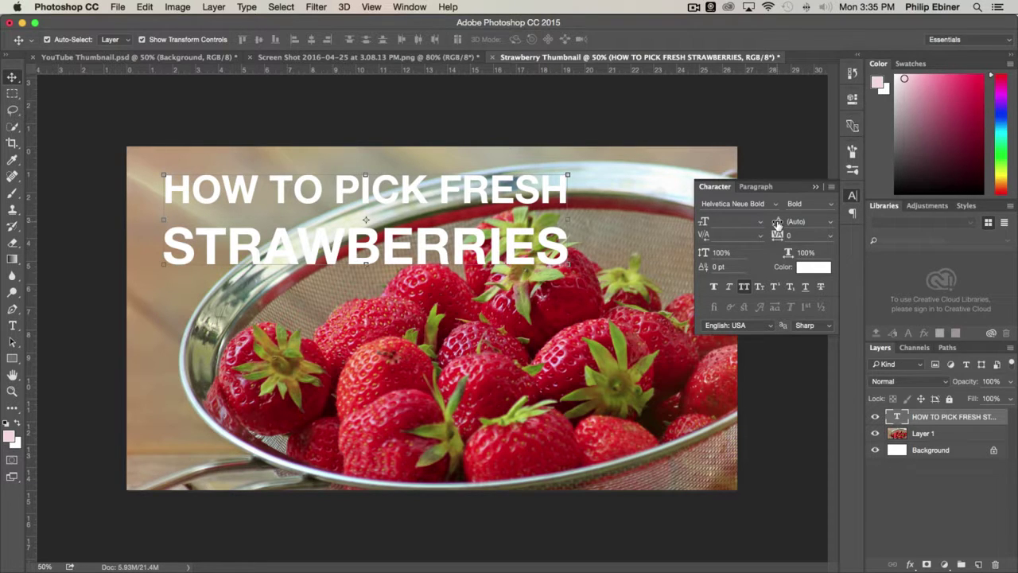
mouse_move(777, 225)
mouse_down()
mouse_move(767, 229)
mouse_move(783, 228)
mouse_up()
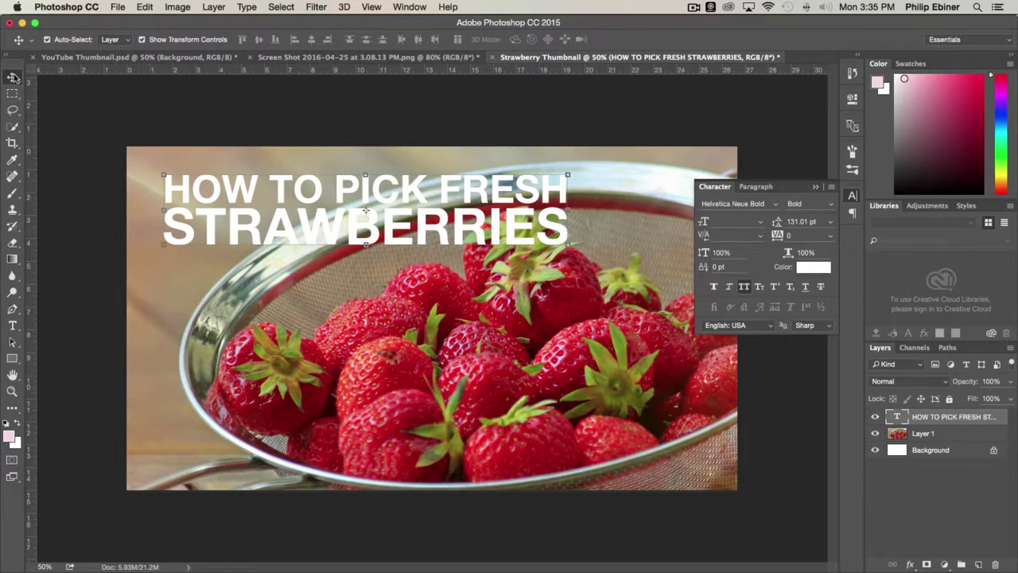
drag(495, 237, 508, 263)
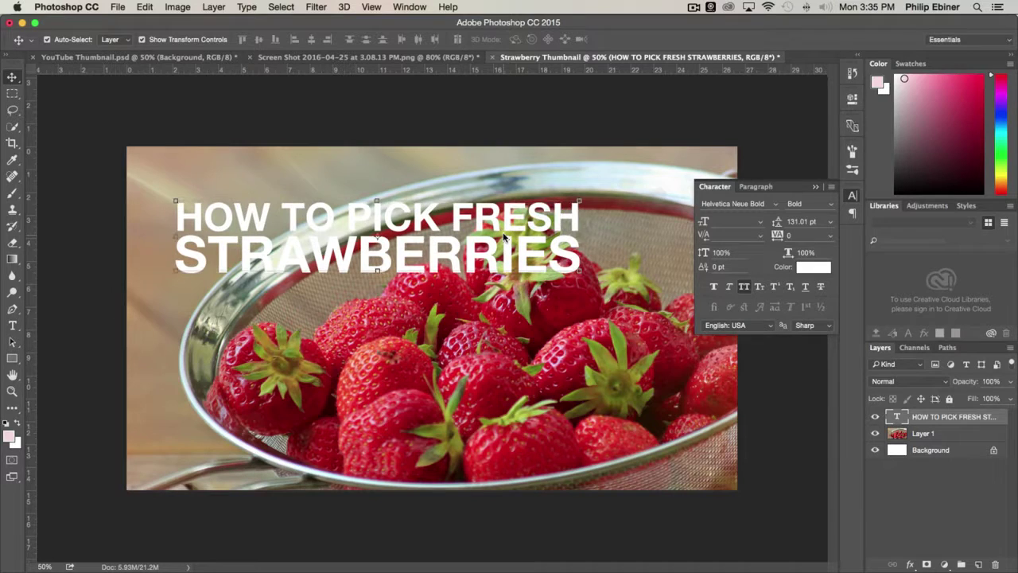